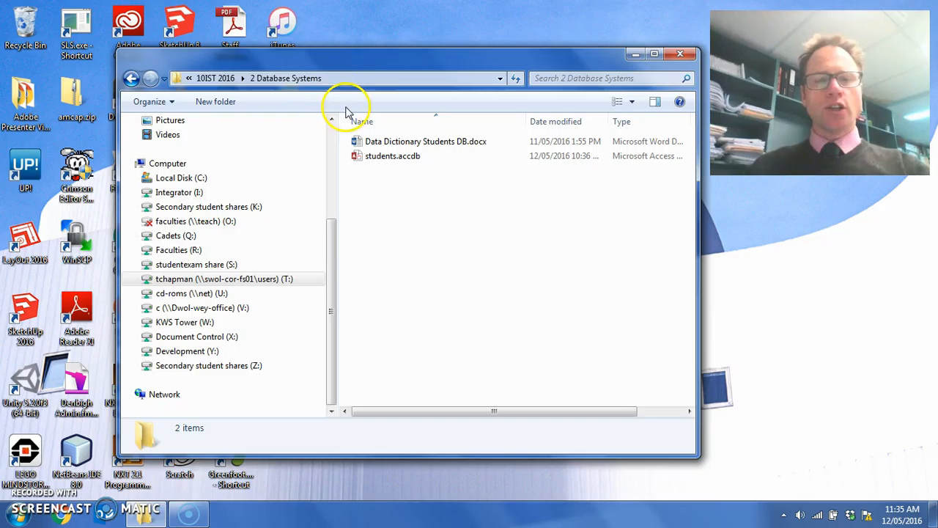
Open the students.accdb database from the 2 Database Systems folder and widen its list of database objects.
click(385, 157)
double_click(392, 159)
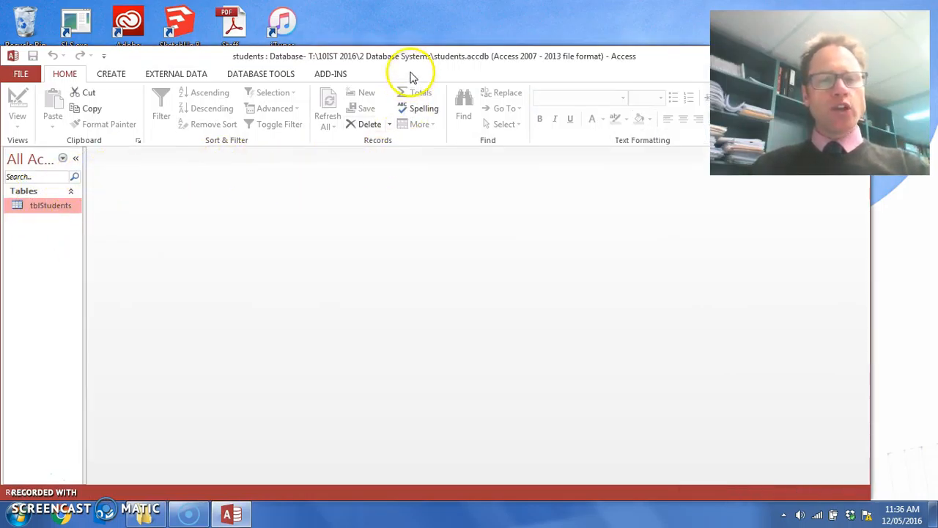
drag(404, 59, 450, 36)
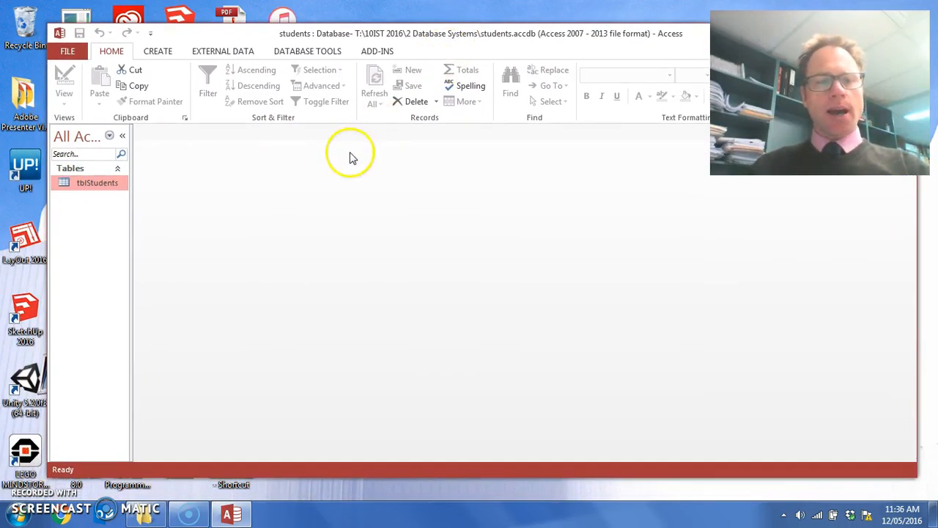
drag(130, 157, 250, 175)
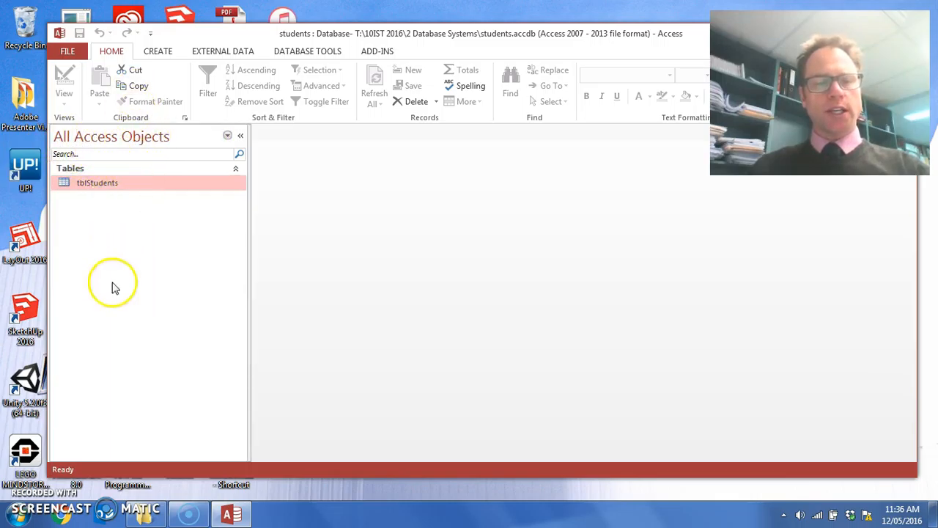
Open the tblStudents table in Datasheet View and reposition the window so its columns are in view.
click(125, 184)
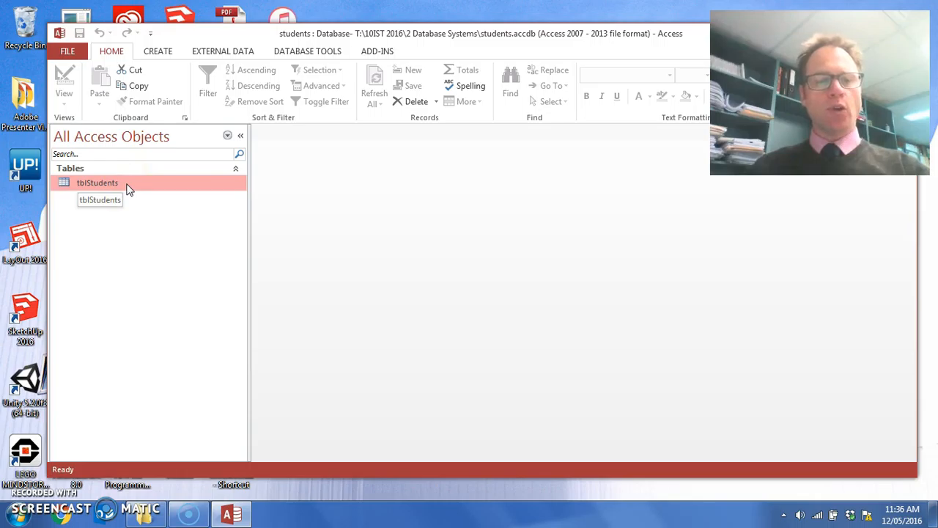
double_click(129, 189)
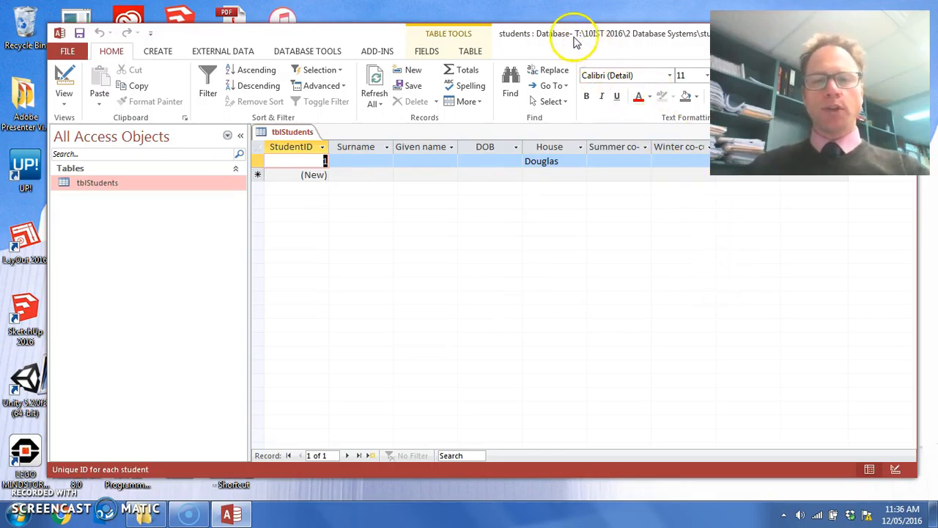
drag(569, 38, 561, 63)
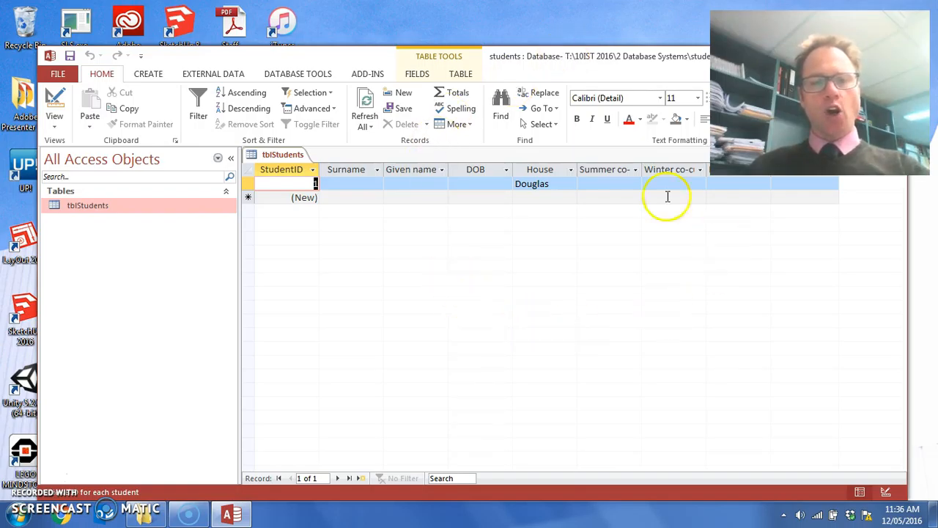
drag(506, 54, 488, 66)
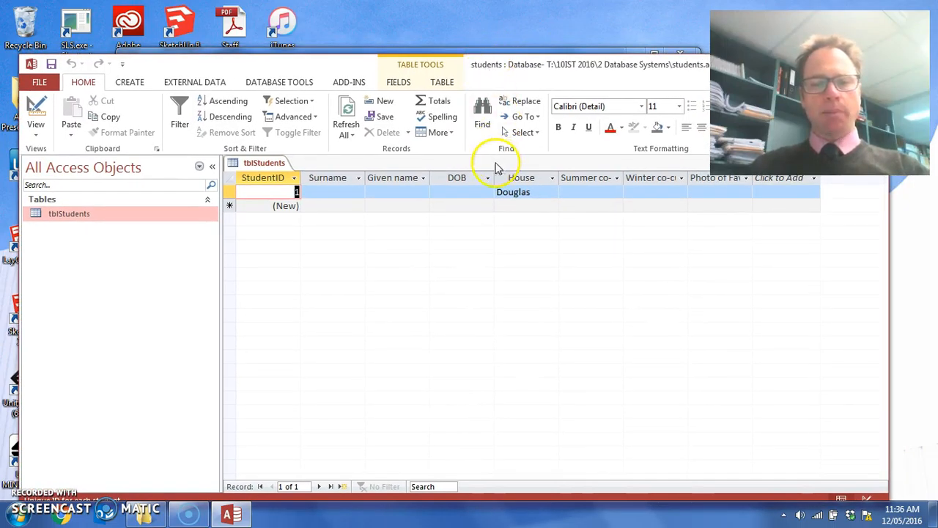
Check the House choices for student record 1 and set its Summer co-curricular activity to Rowing.
click(521, 192)
click(552, 192)
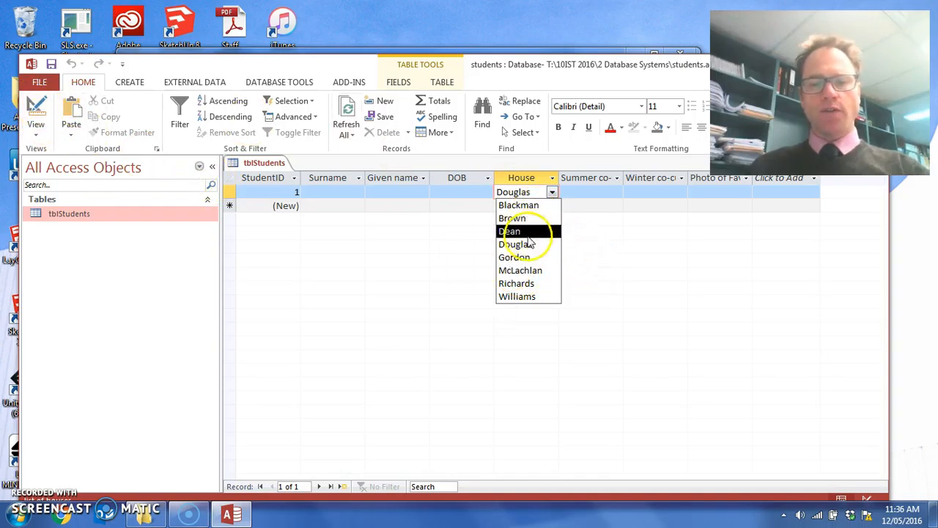
click(616, 192)
click(617, 192)
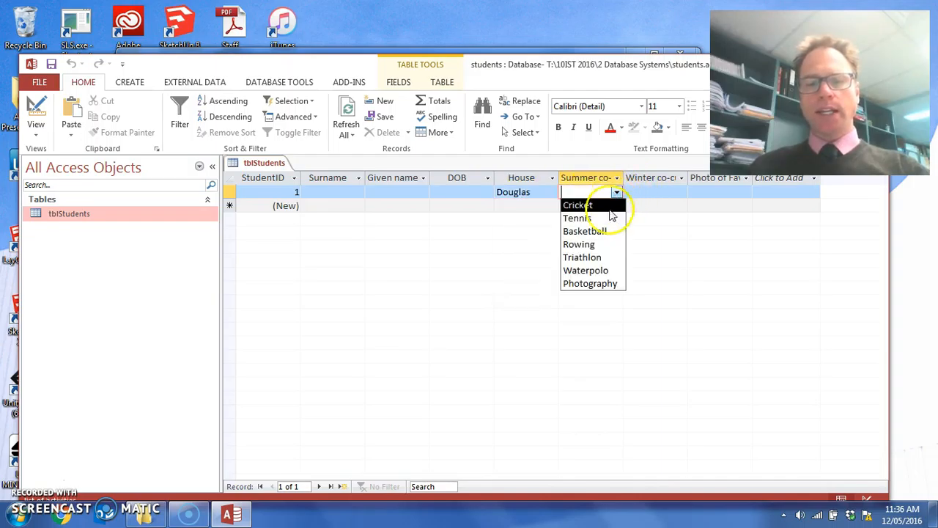
click(581, 244)
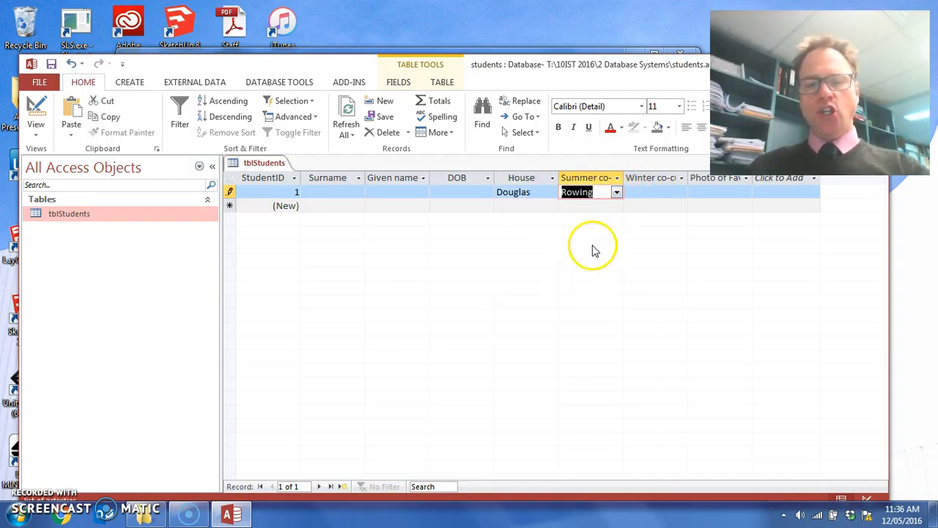
click(617, 192)
Try Pedal Prix as the Winter co-curricular activity of student record 1, and settle on Rugby.
click(681, 192)
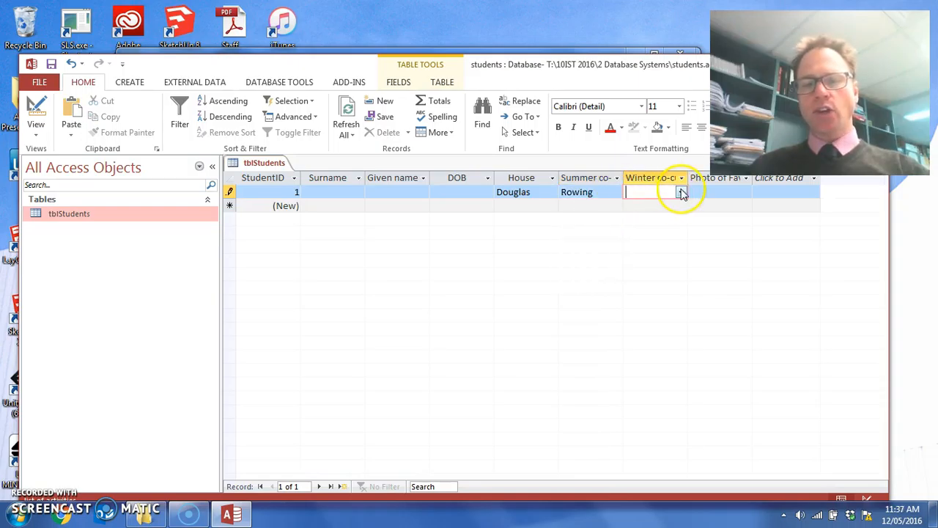
click(681, 192)
click(651, 245)
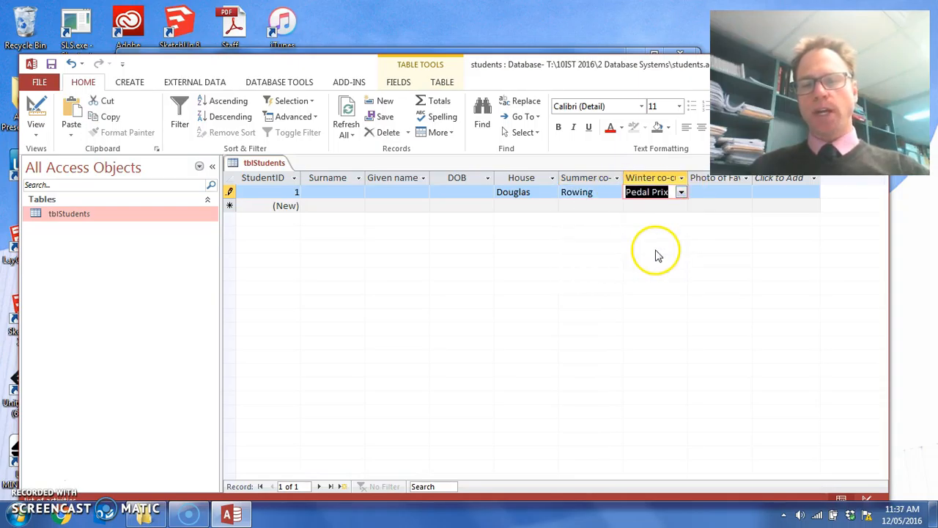
click(681, 192)
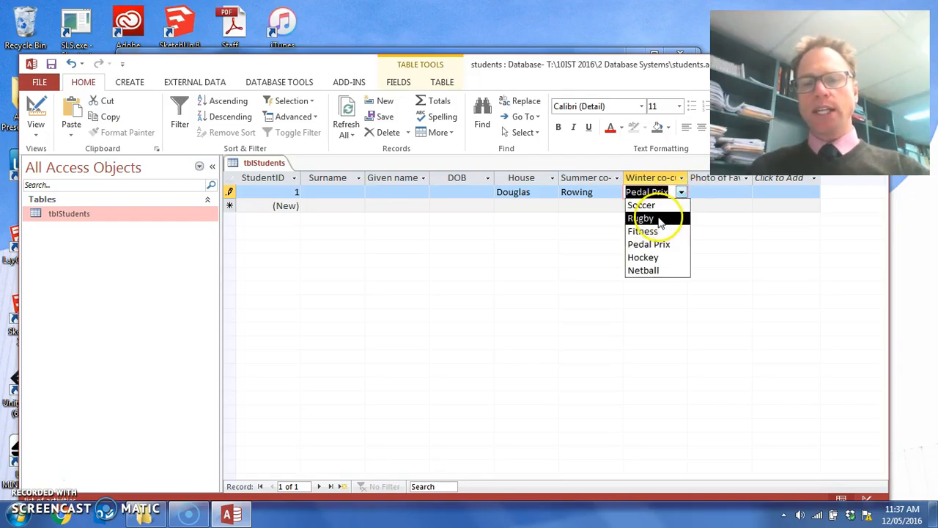
click(659, 219)
Review the Summer co-curricular choices, then examine that field's data type and the Winter co-curricular description in Design View before returning to the datasheet.
click(617, 192)
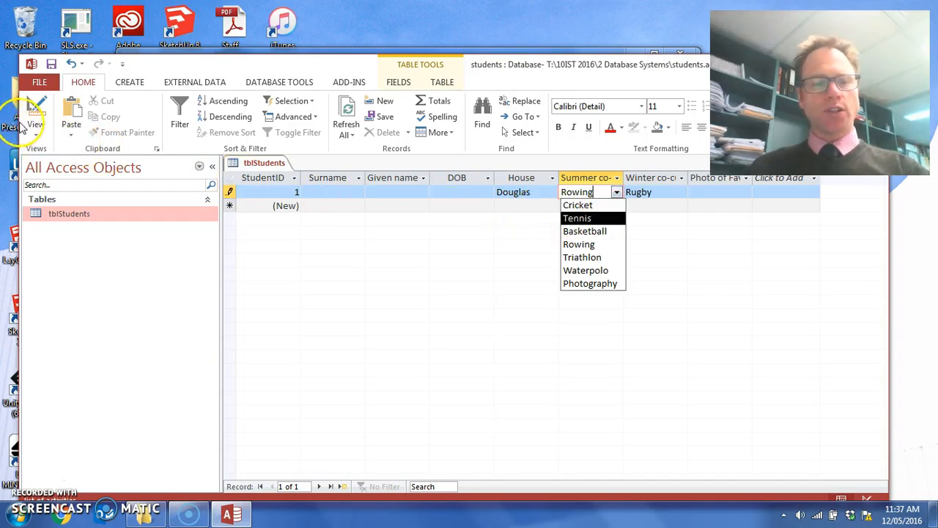
click(38, 106)
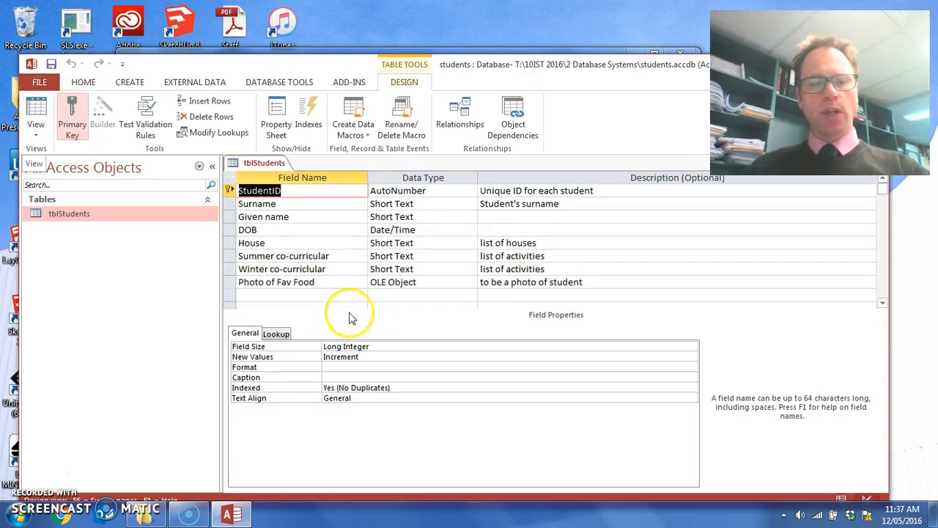
click(409, 256)
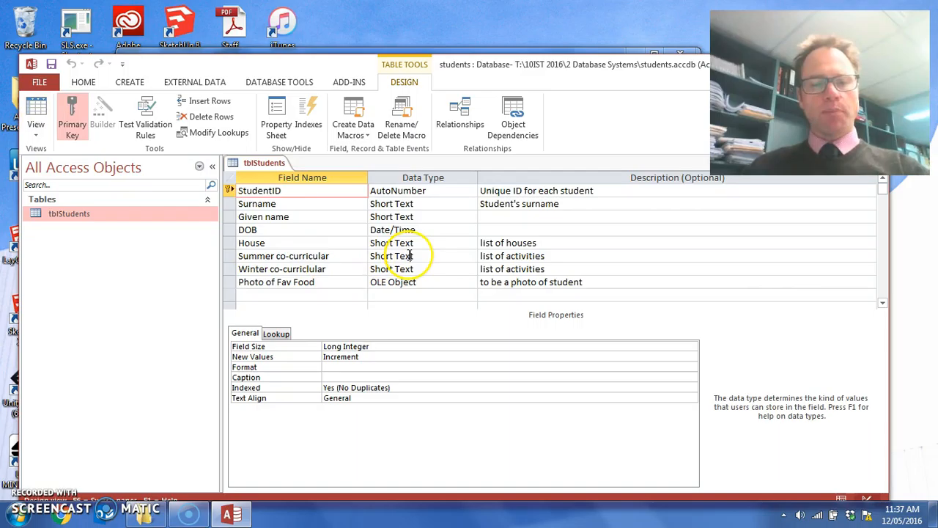
click(470, 256)
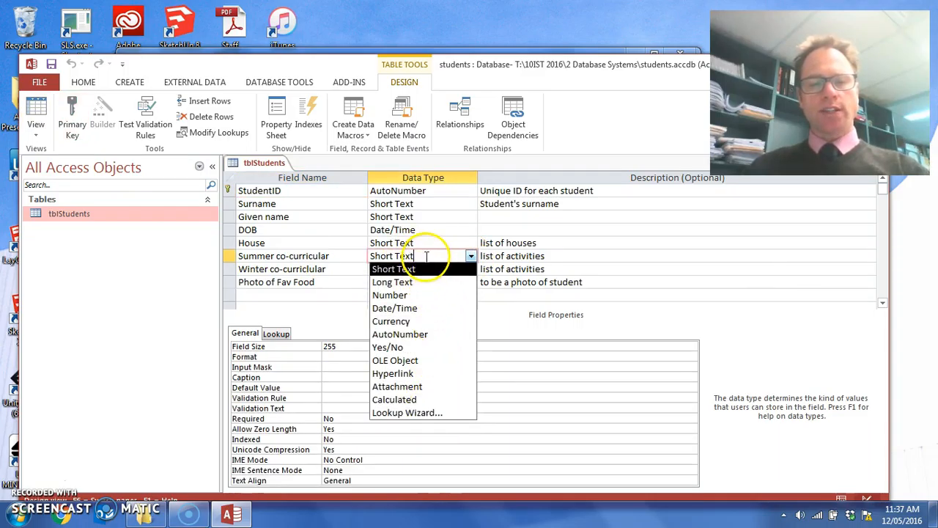
click(621, 267)
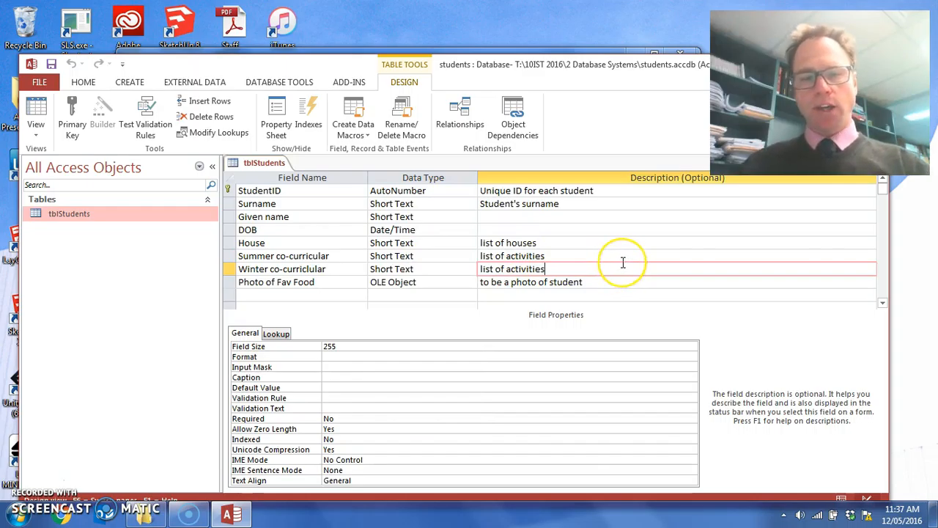
click(606, 269)
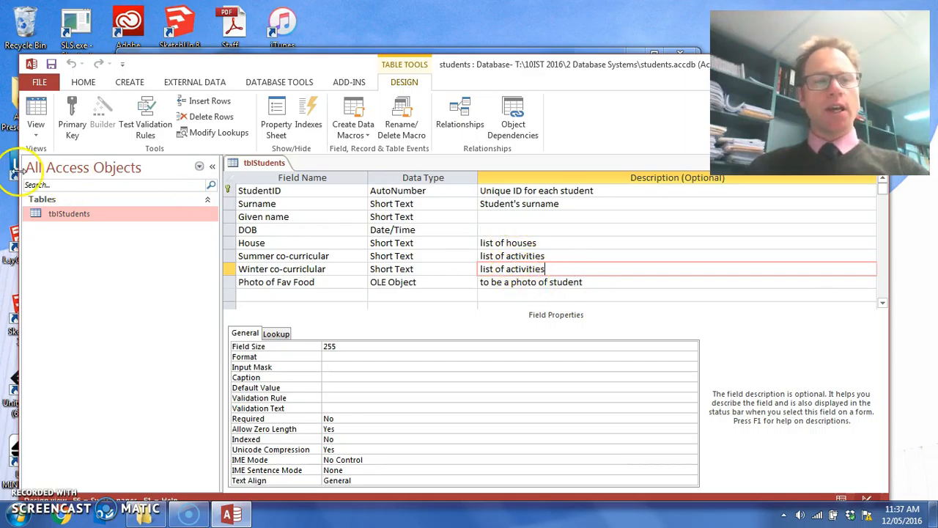
click(36, 110)
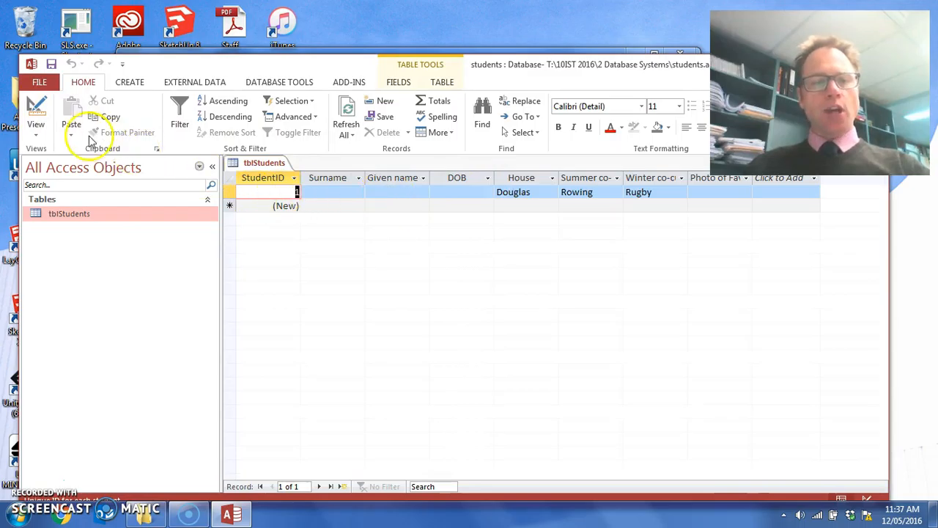
Enter Test1 as both the Surname and the Given name of student record 1.
click(351, 193)
text(Test1)
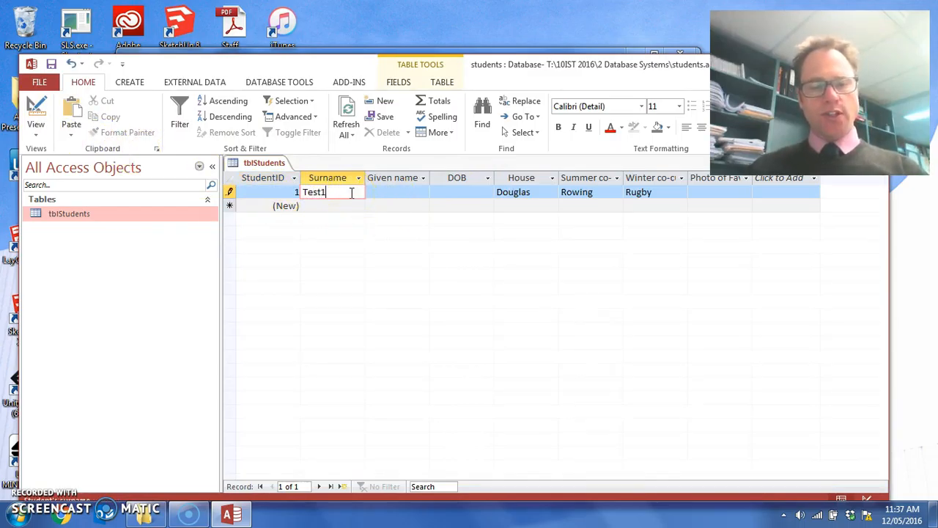
click(394, 187)
text(Test)
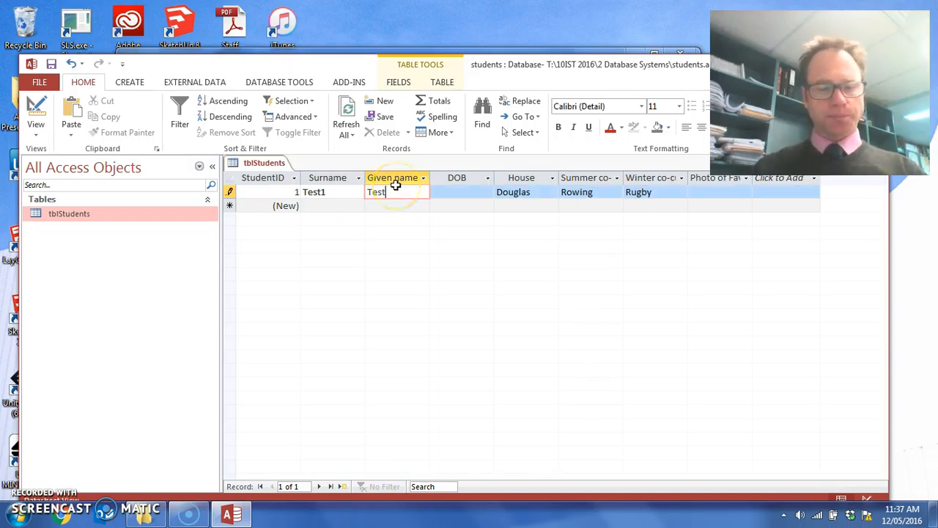
text(1)
Fill in the date of birth of student record 1 by picking a day from the calendar.
click(480, 206)
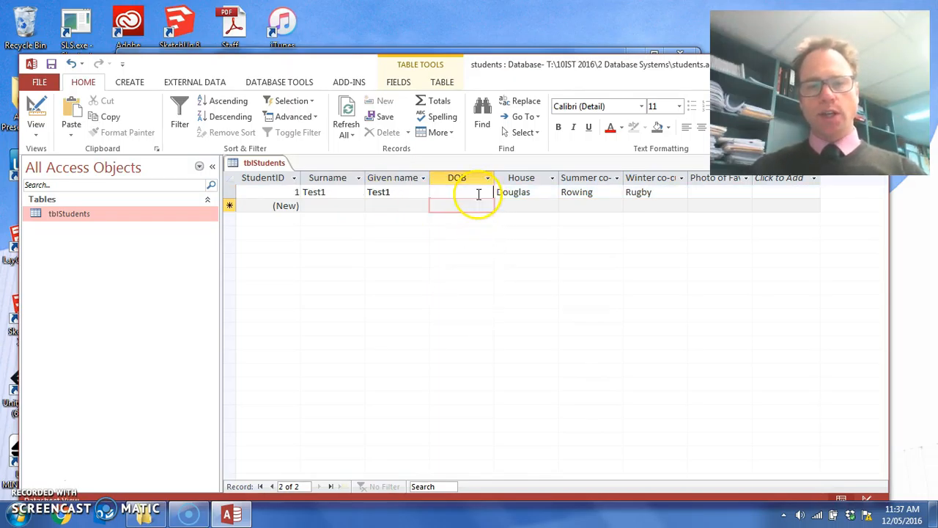
click(479, 192)
click(501, 192)
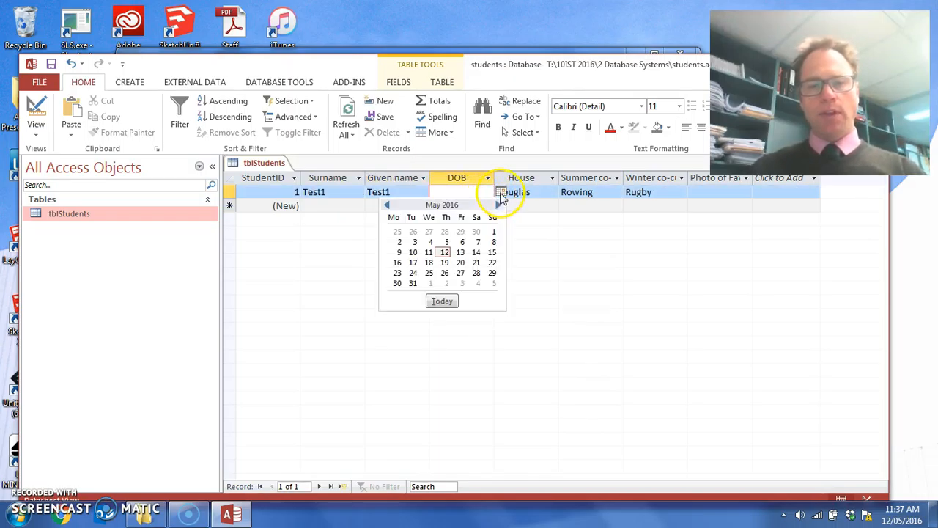
click(430, 253)
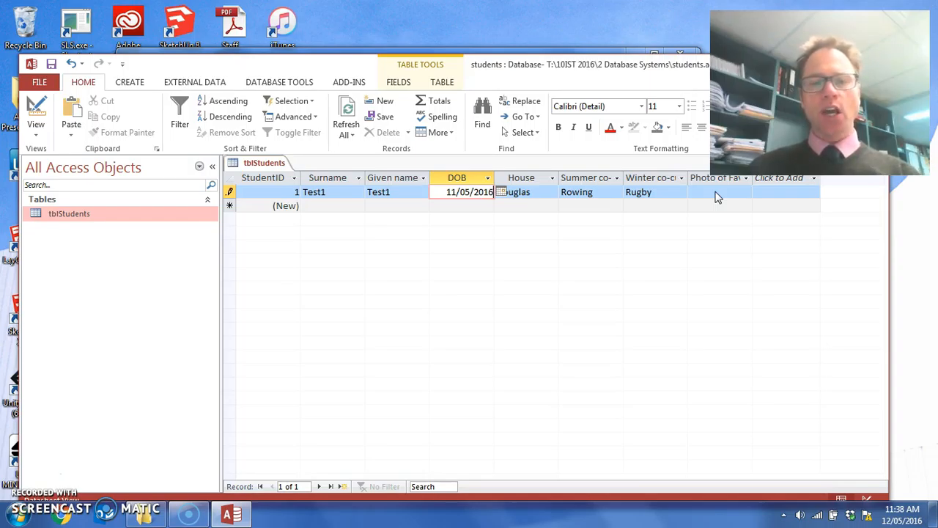
Save the student record and close the tblStudents table.
click(51, 63)
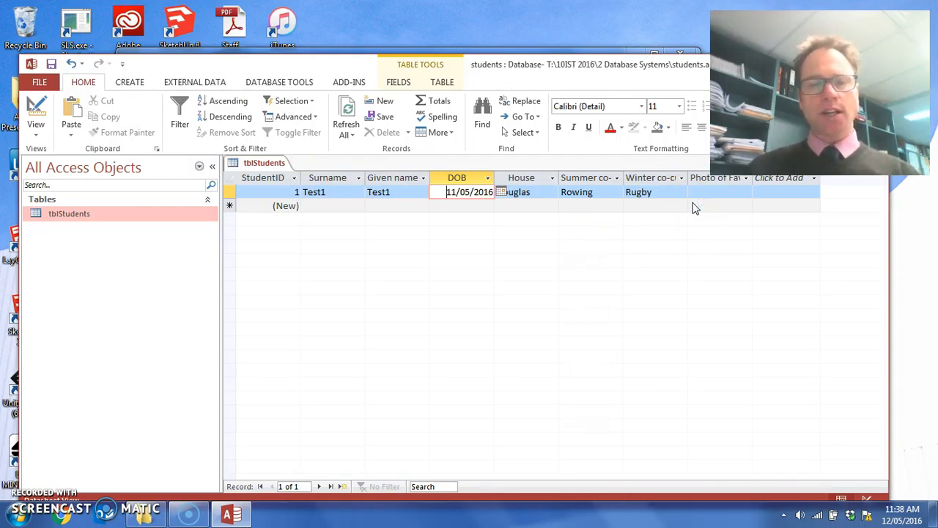
click(629, 198)
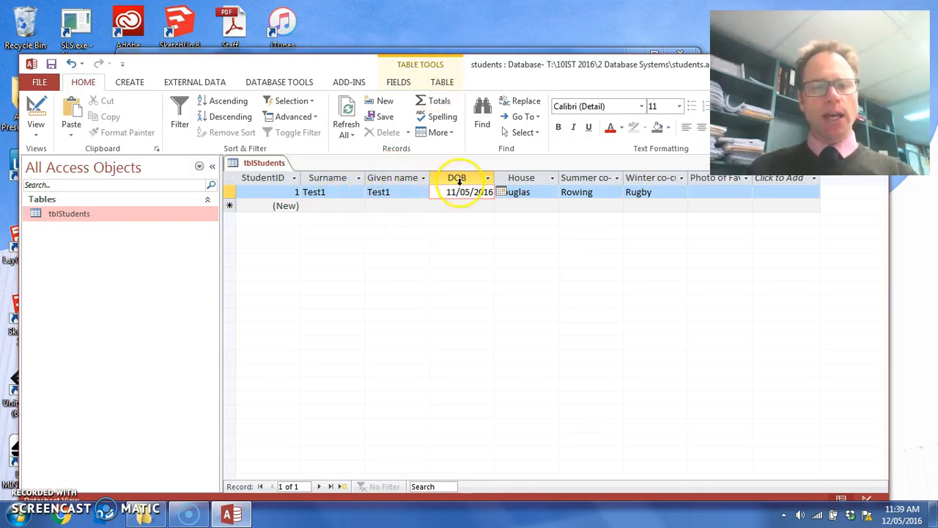
right_click(265, 164)
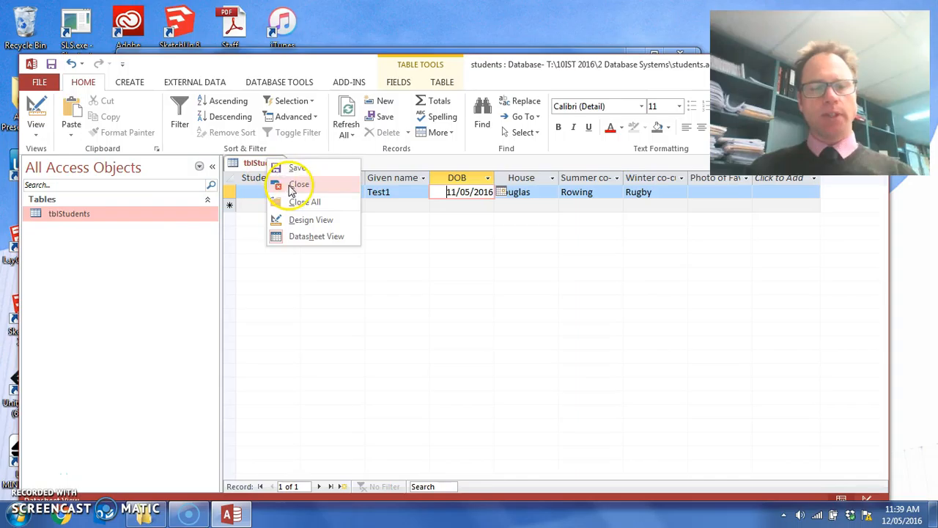
click(290, 186)
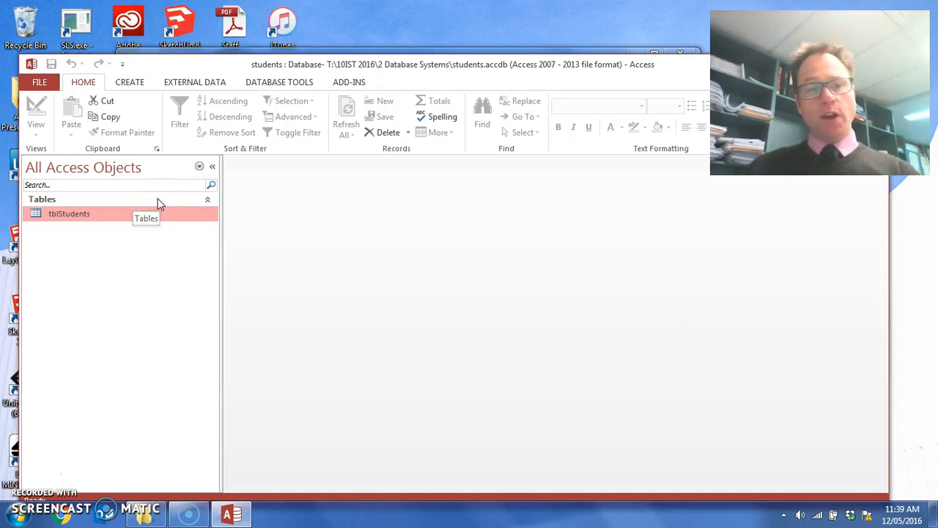
Start the Form Wizard for a new form with the tblStudents table as its source.
click(129, 84)
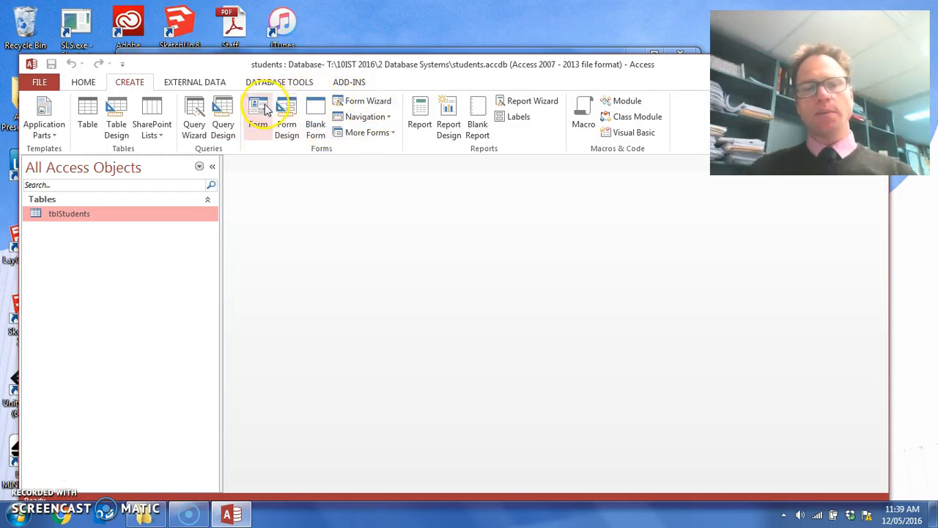
click(359, 107)
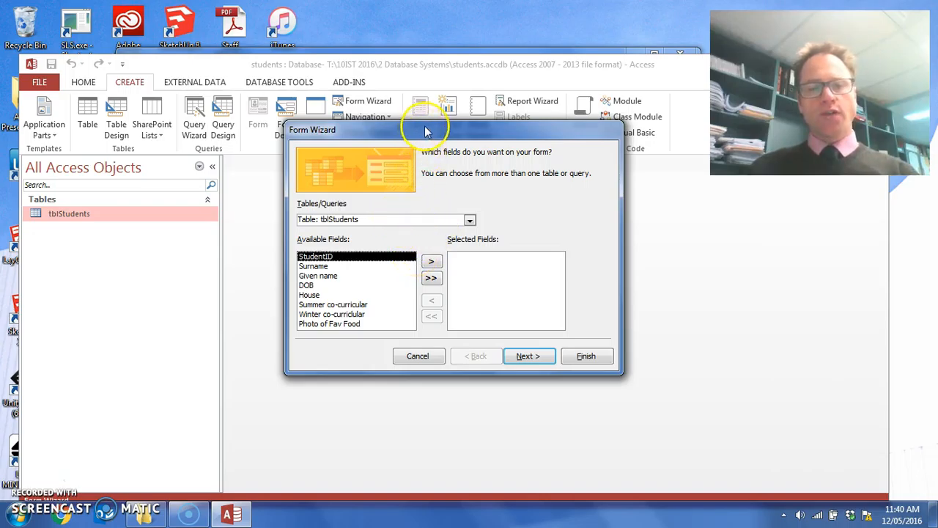
drag(424, 131, 503, 162)
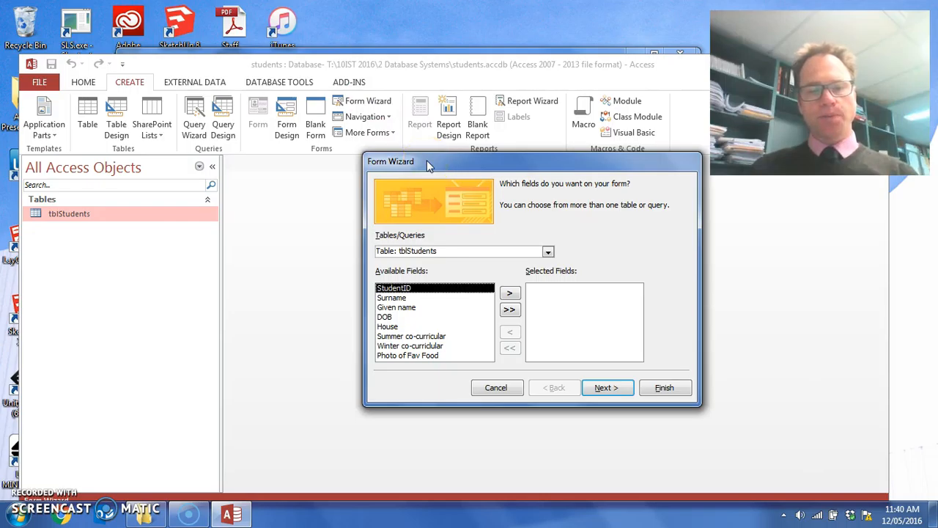
click(548, 252)
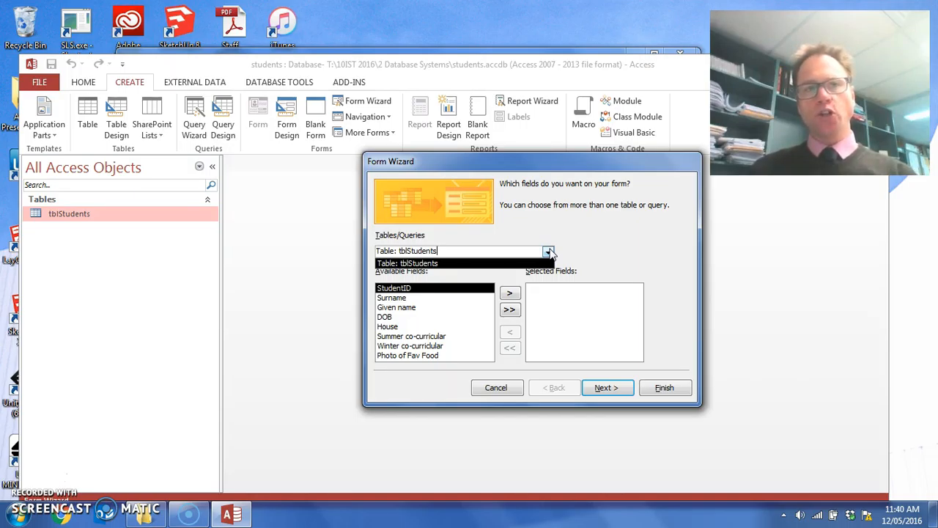
click(549, 253)
Add StudentID, House and then all remaining tblStudents fields to the form, and continue to the layout choice.
click(408, 318)
click(405, 345)
click(404, 327)
click(396, 288)
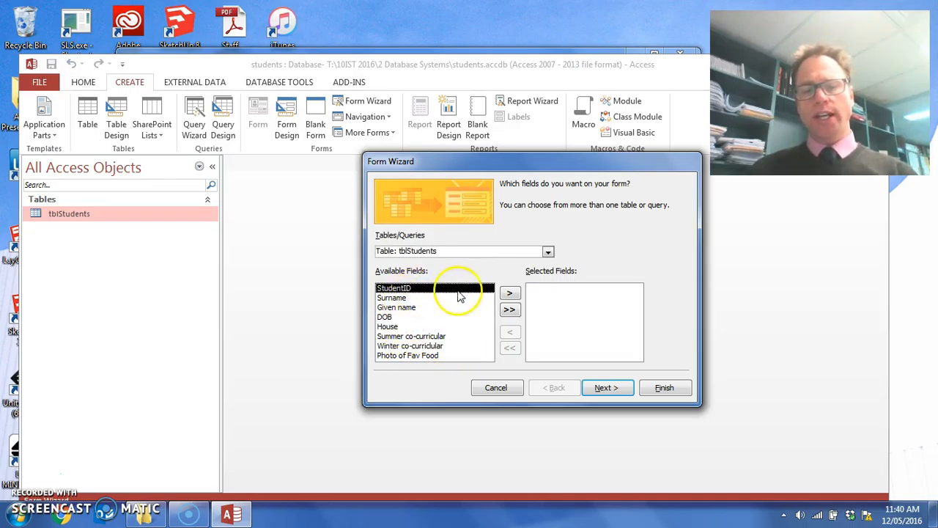
click(510, 293)
click(400, 318)
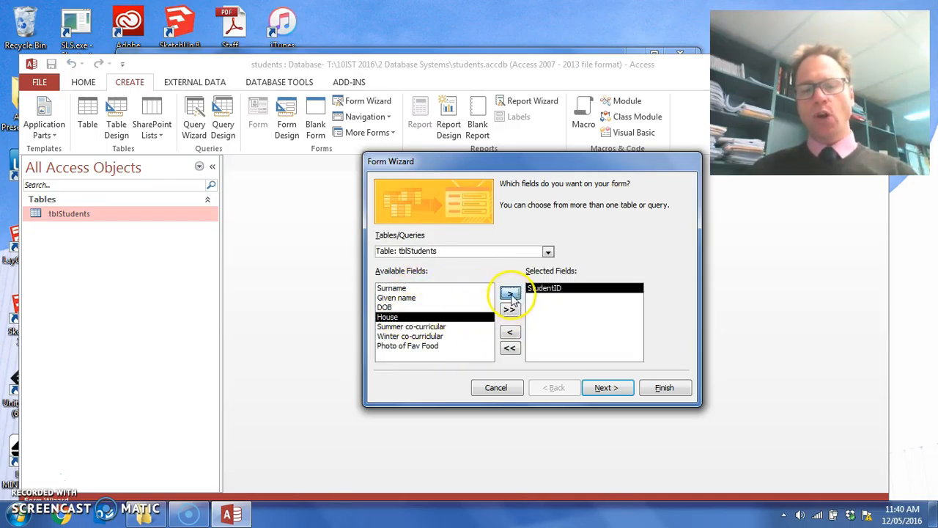
click(511, 294)
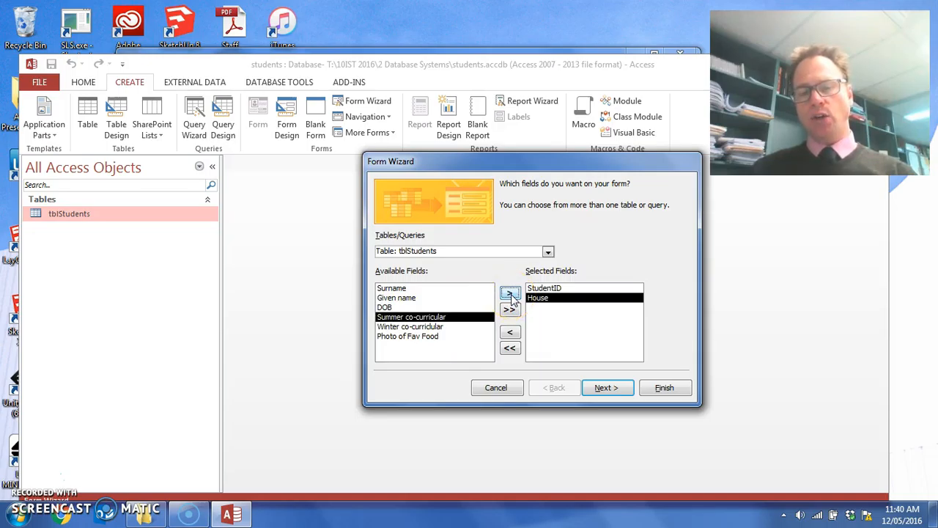
click(510, 309)
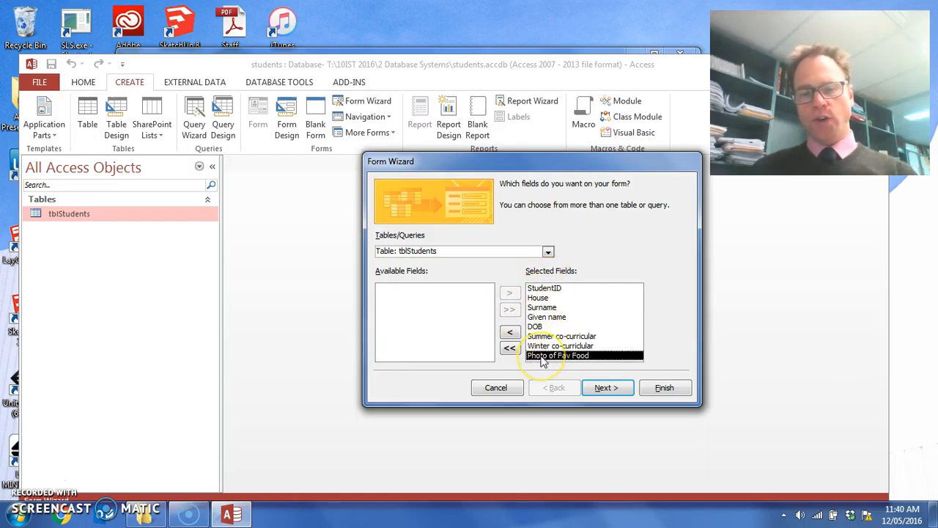
click(602, 388)
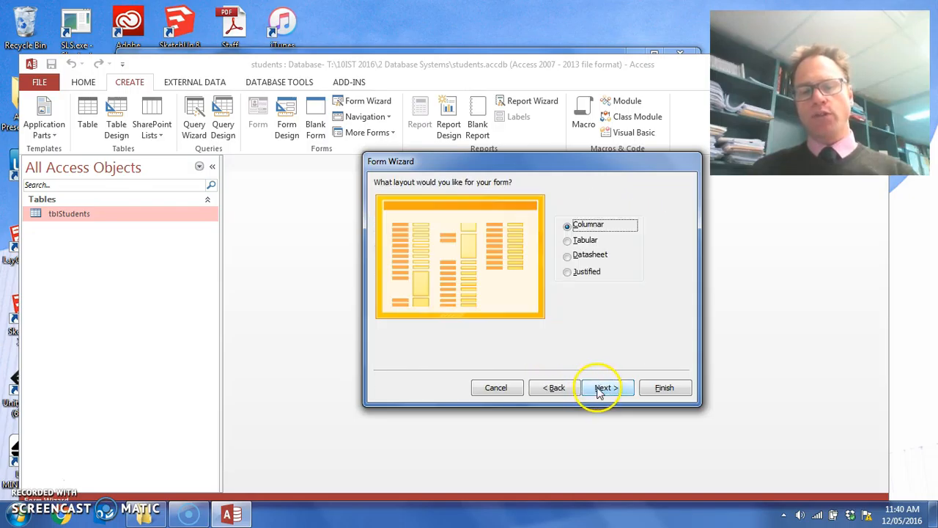
Preview the Tabular, Datasheet and Justified layouts, and choose the Columnar layout for the form.
click(566, 240)
click(568, 256)
click(569, 272)
click(567, 256)
click(568, 240)
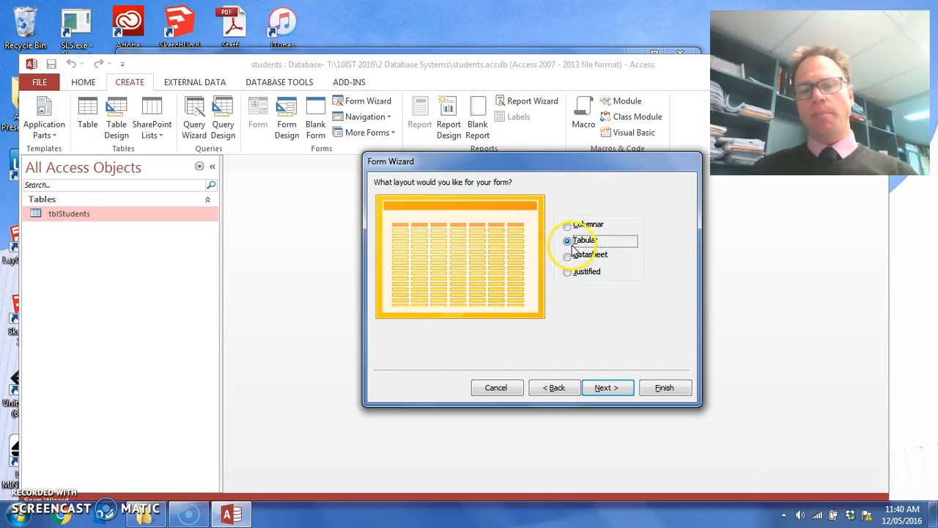
click(575, 227)
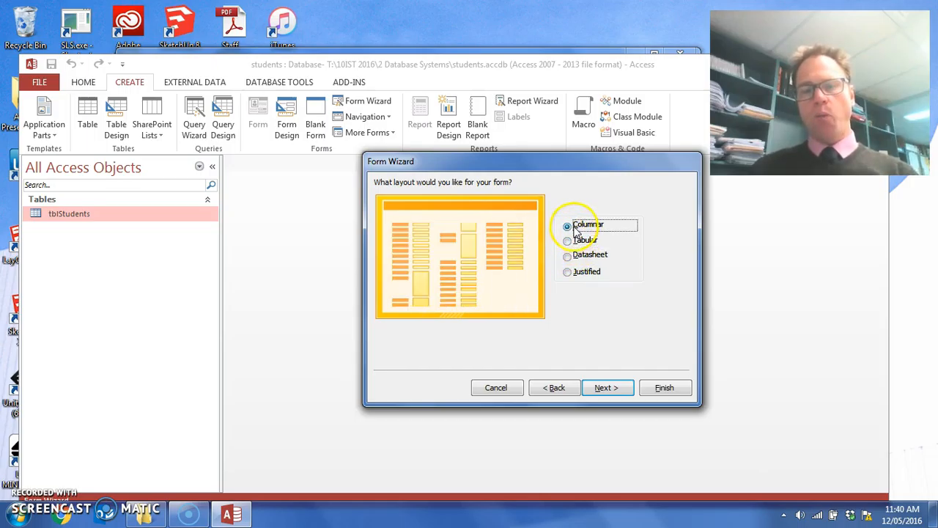
click(601, 387)
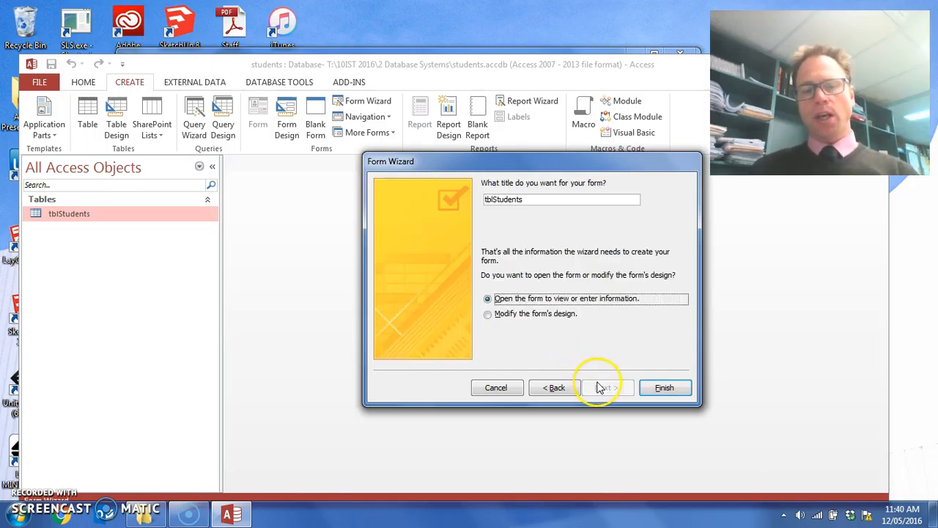
Title the form frmStudents and finish the wizard with the form opened for entering information.
click(495, 198)
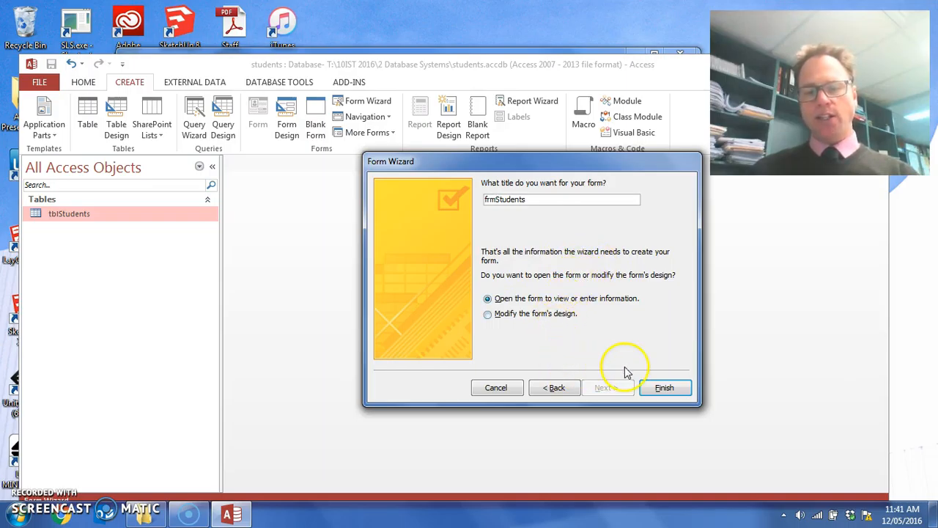
click(659, 388)
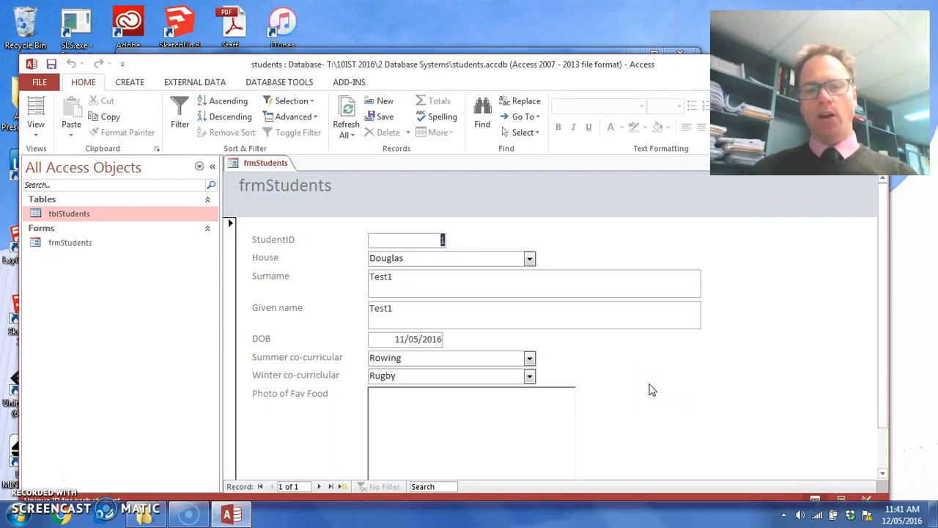
Reposition and enlarge the database window to fit more of the form, and select frmStudents among the database objects.
drag(507, 72, 514, 32)
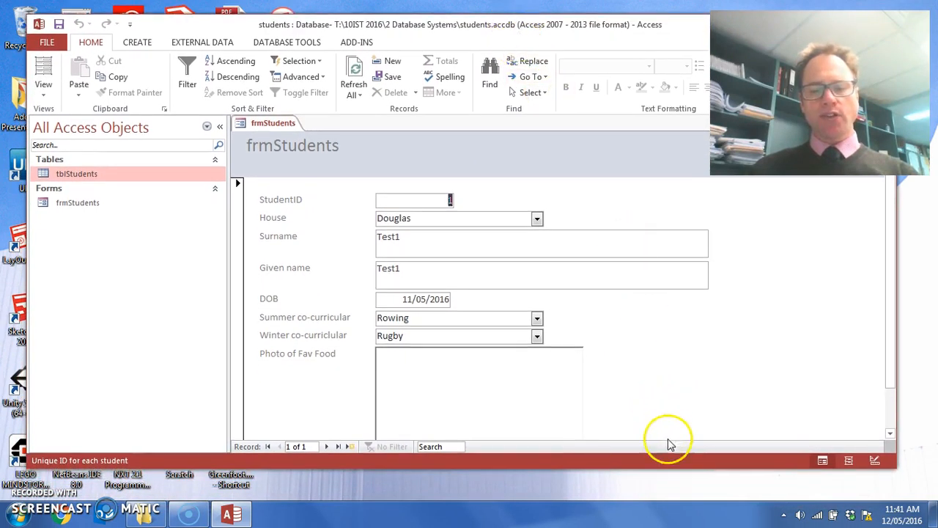
drag(666, 468, 666, 525)
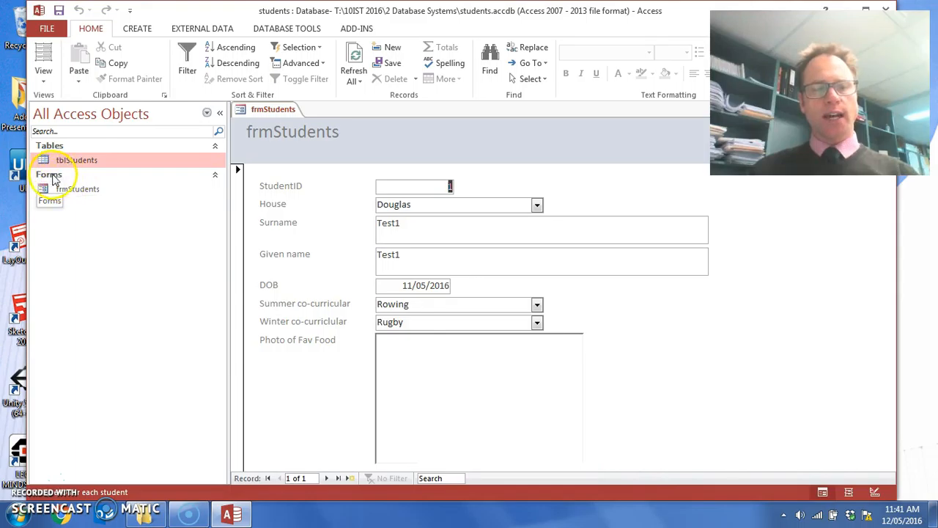
click(67, 189)
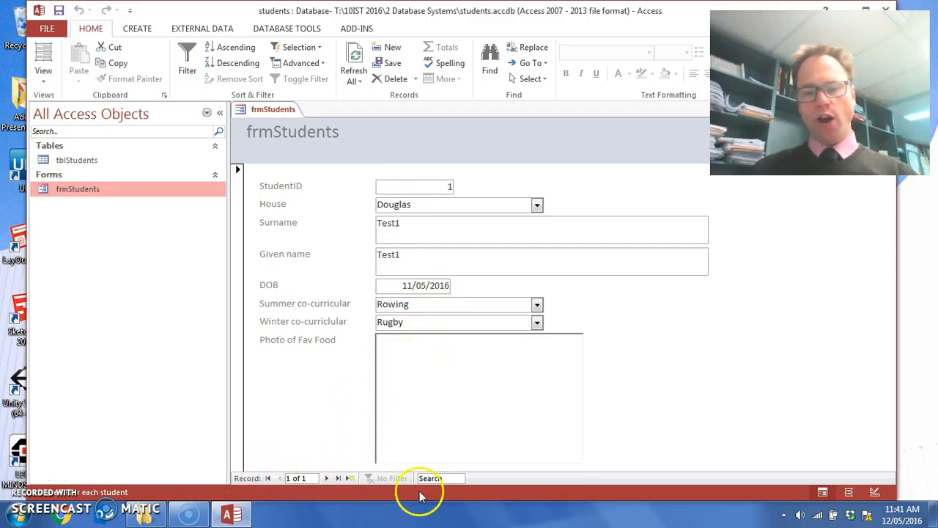
Start a new blank record in the frmStudents form and set its House to Brown.
click(297, 478)
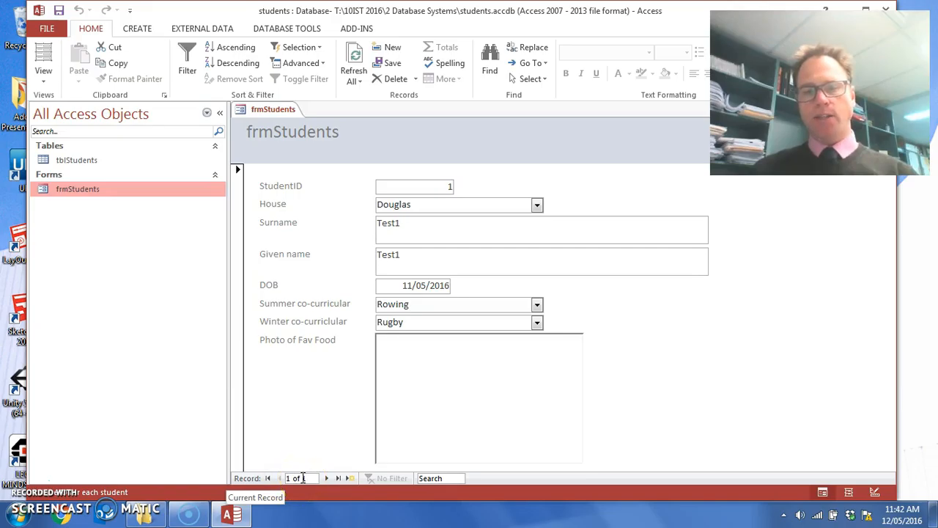
click(351, 477)
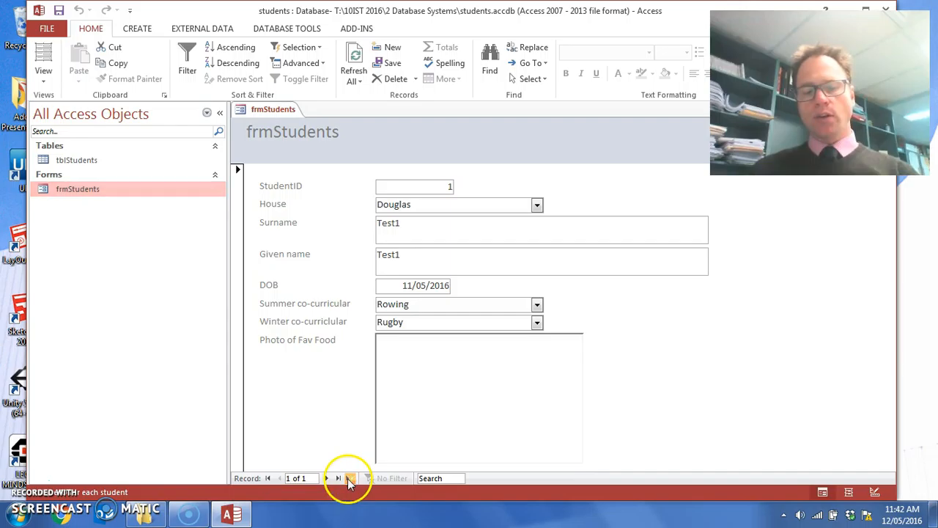
click(497, 205)
click(536, 206)
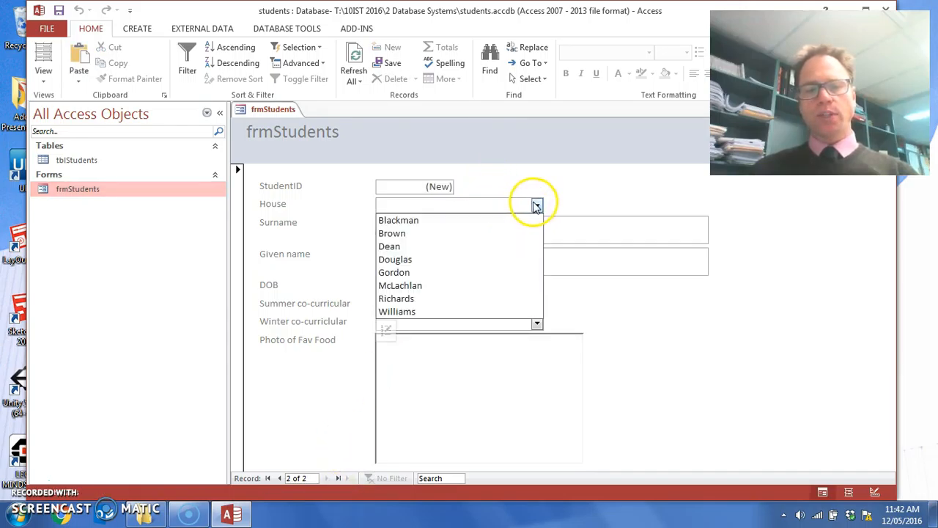
click(499, 233)
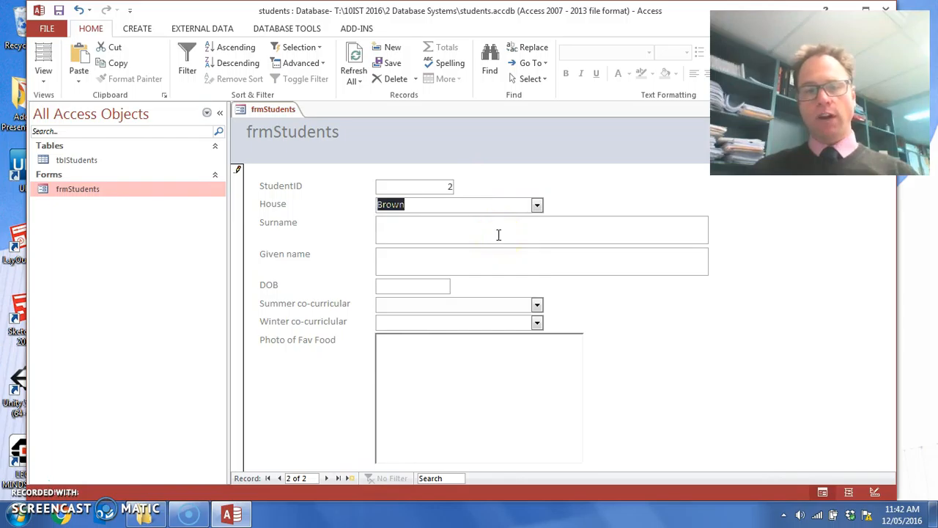
Enter Test2 as both the Surname and the Given name of the new student record.
click(500, 220)
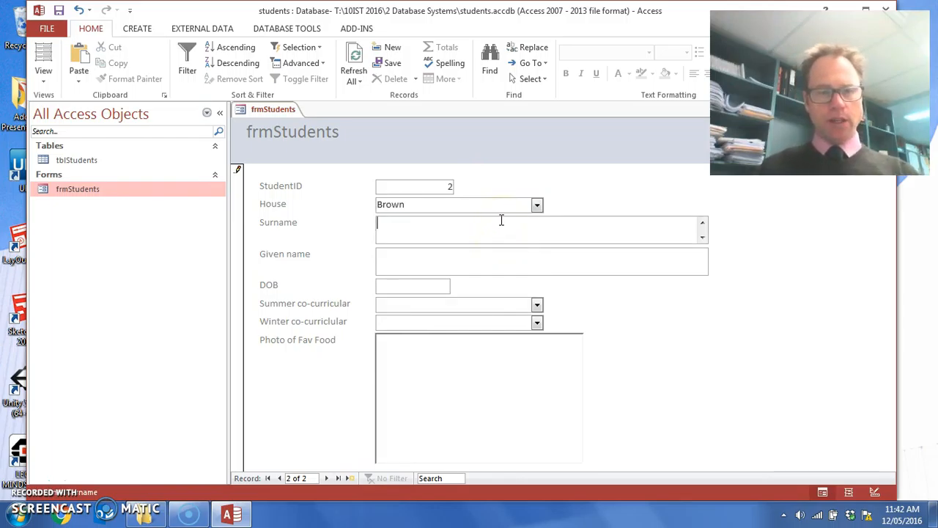
text(Test2)
click(486, 249)
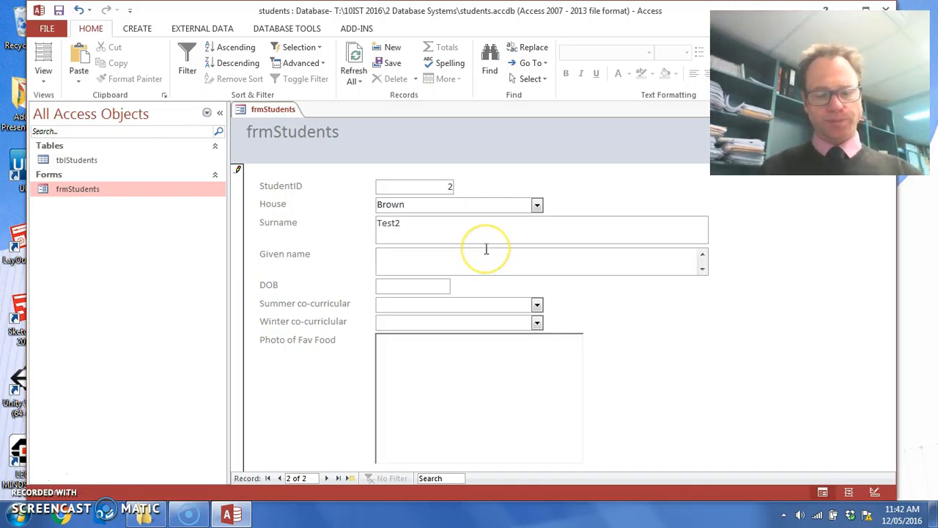
text(Test2)
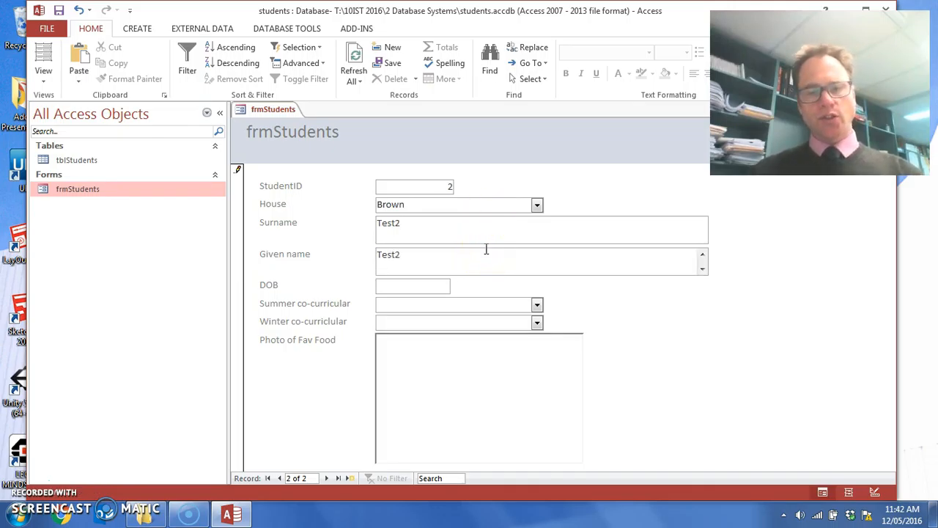
Fill in the new student's date of birth by picking a day from the calendar.
click(400, 286)
click(457, 285)
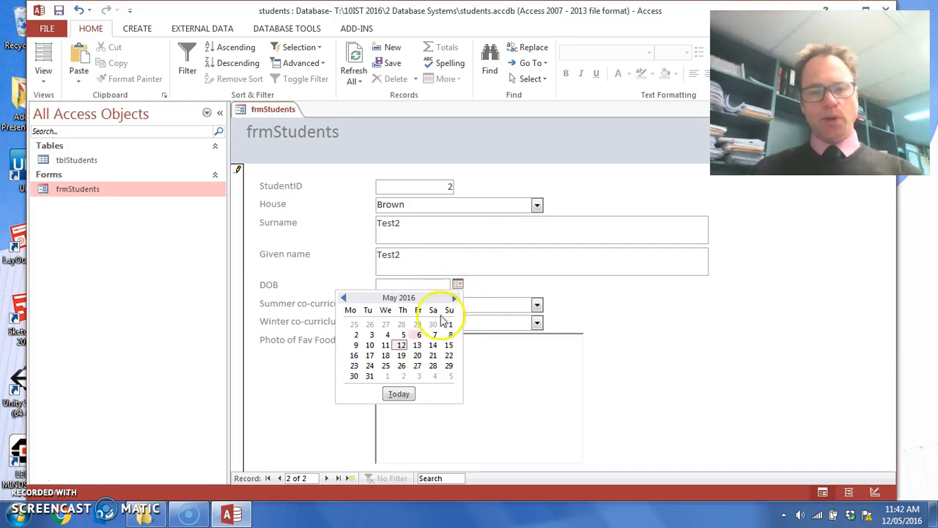
click(356, 345)
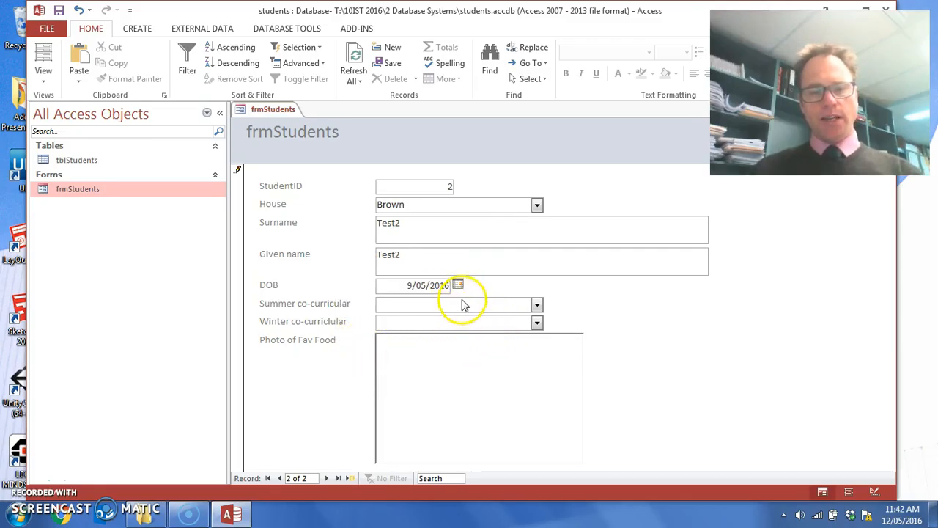
Set the new student's Summer co-curricular to Rowing and the winter one to Fitness.
click(538, 305)
click(484, 358)
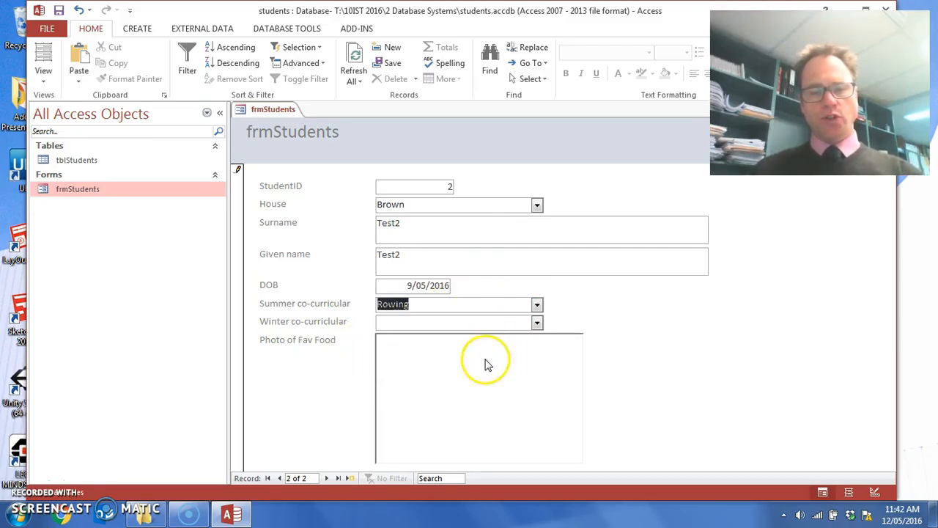
click(537, 323)
click(513, 364)
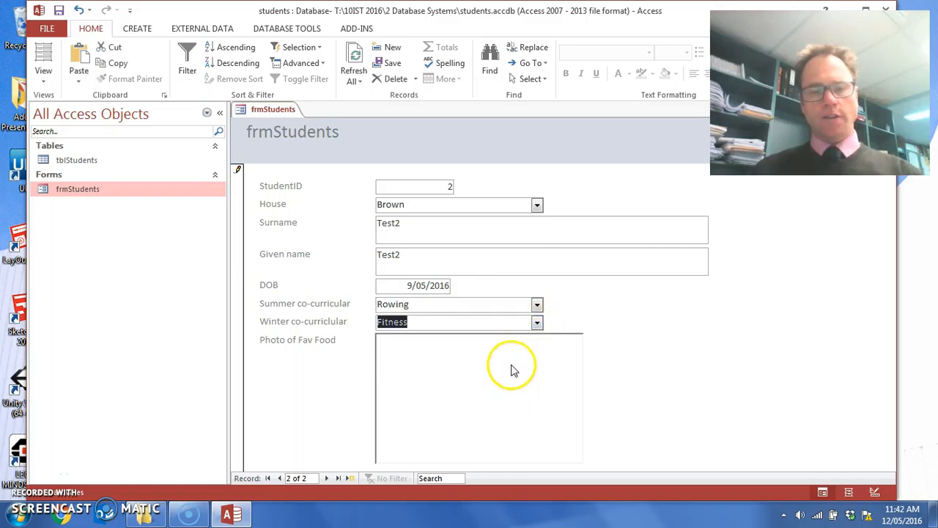
Save the second student record and close the frmStudents form.
click(59, 10)
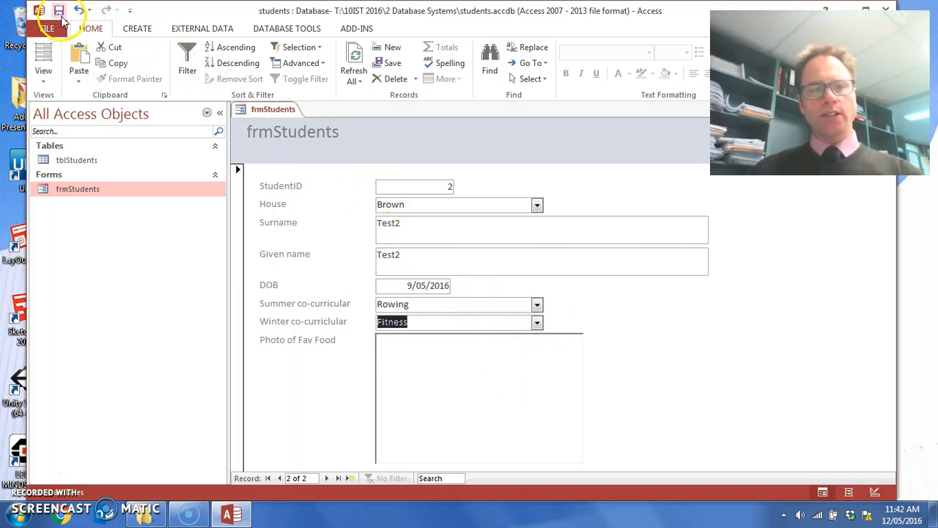
click(331, 250)
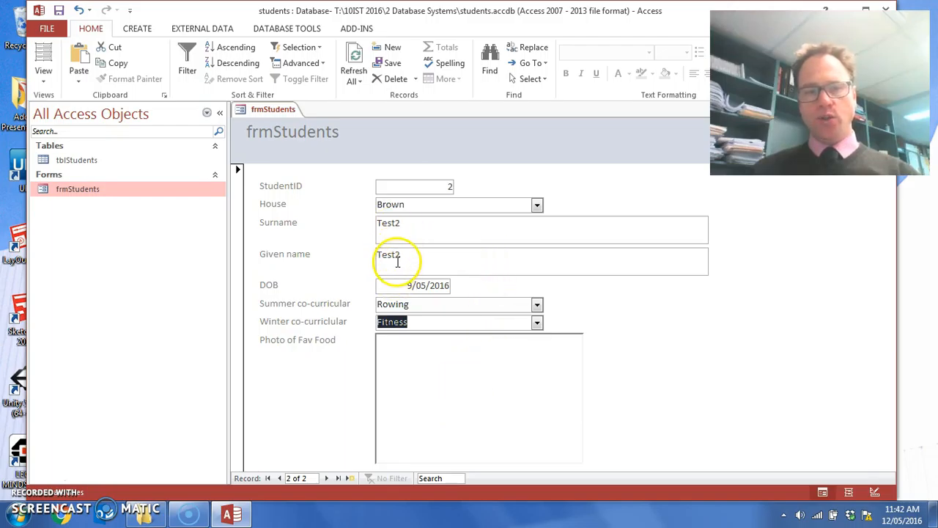
right_click(283, 123)
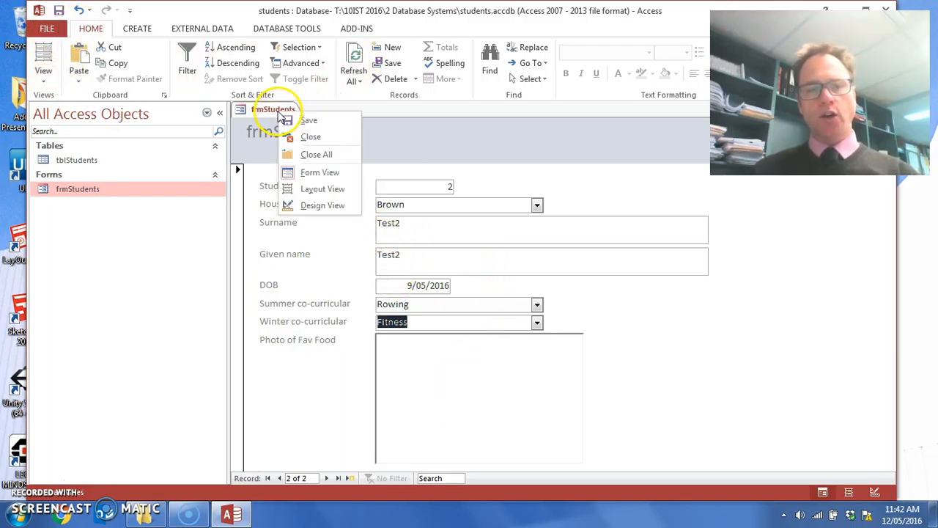
click(312, 136)
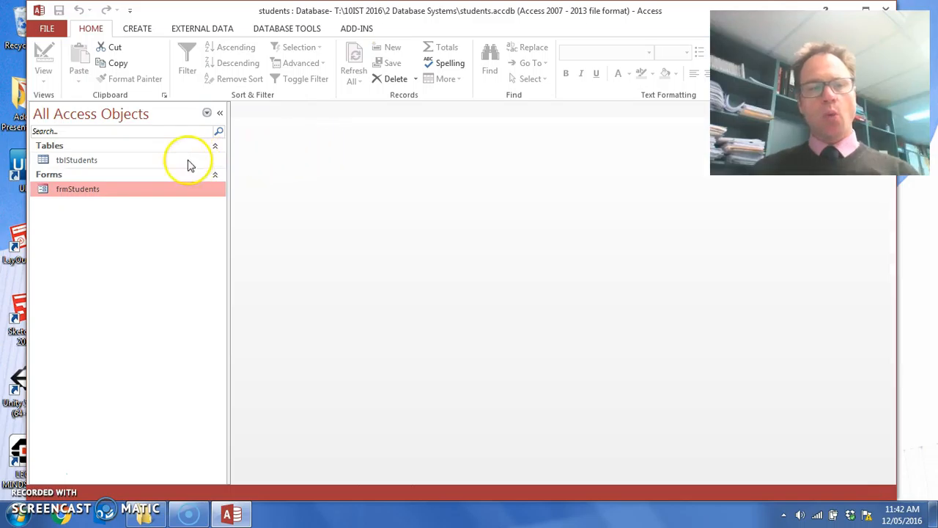
Open the tblStudents table to check the record entered through the form, and close the table.
double_click(99, 162)
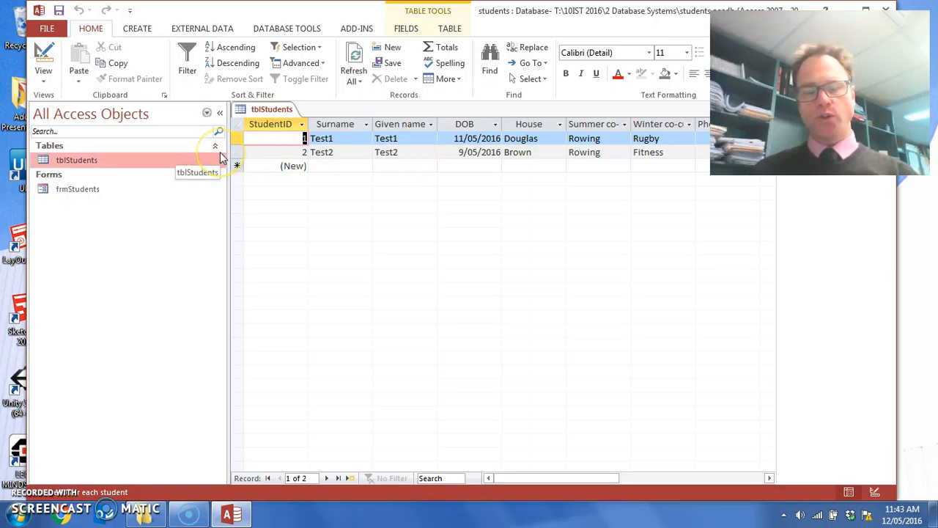
right_click(272, 110)
click(302, 137)
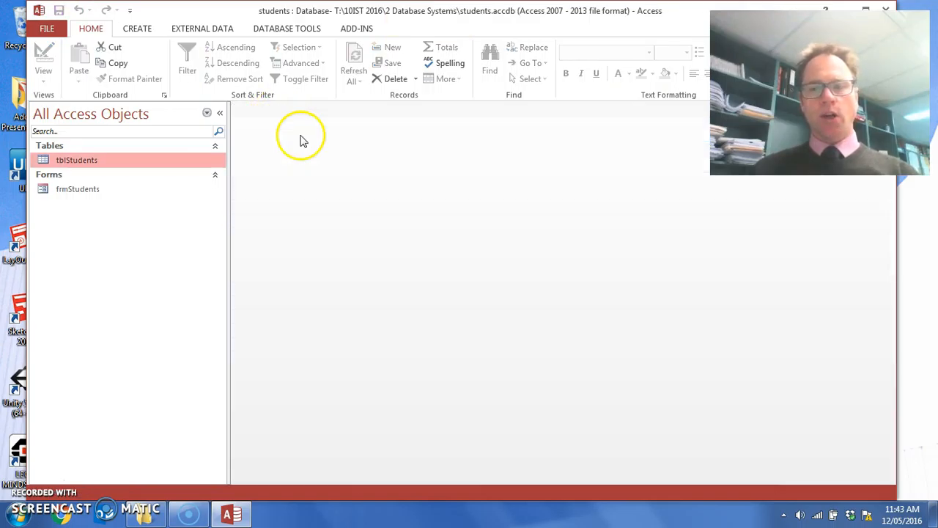